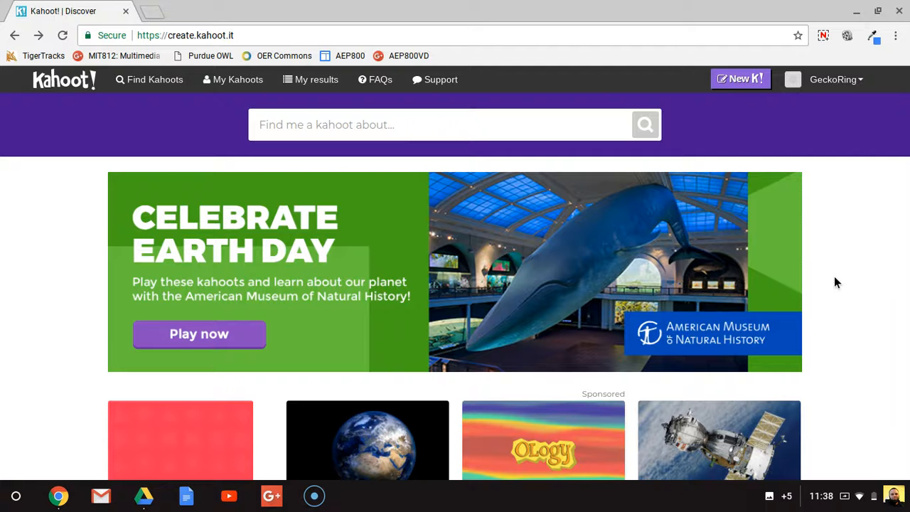
Step: Browse the featured kahoots and subject collections on the Discover page, ending at the kahoot search field
scroll(660, 252, down, 2)
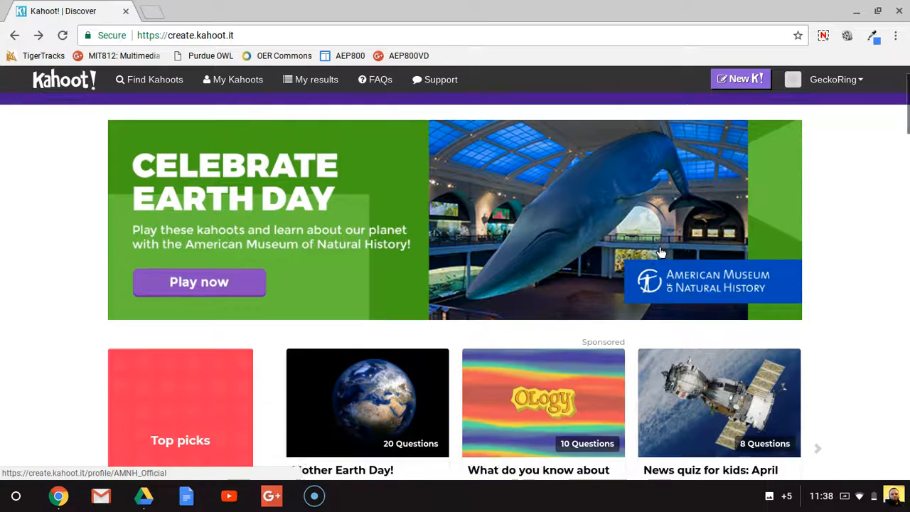
scroll(661, 252, down, 3)
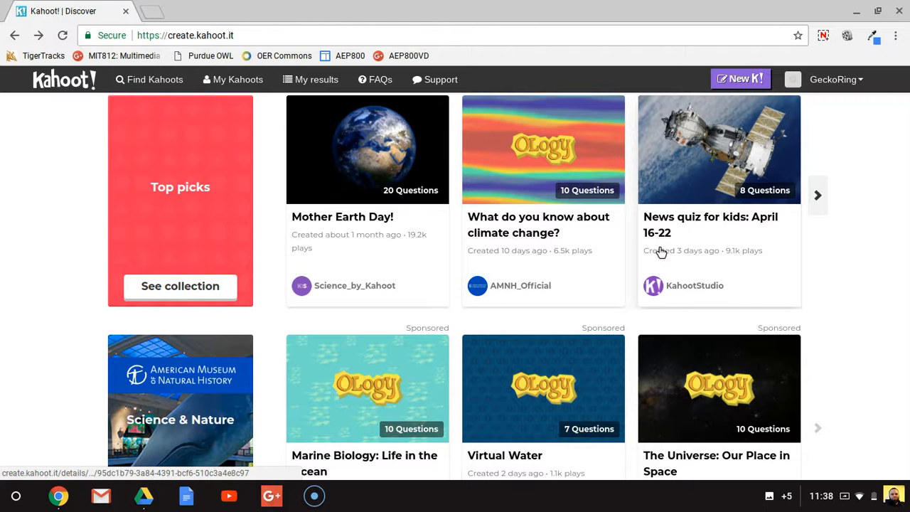
scroll(661, 252, down, 2)
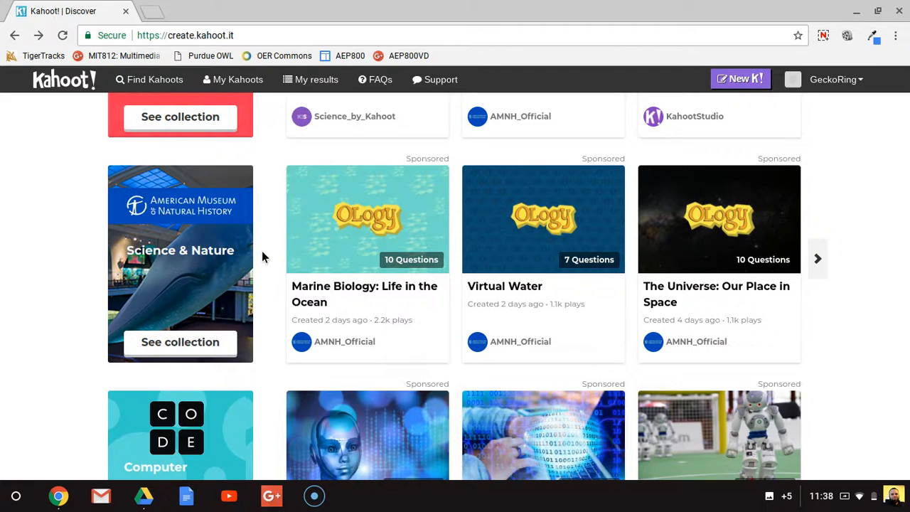
scroll(206, 263, down, 5)
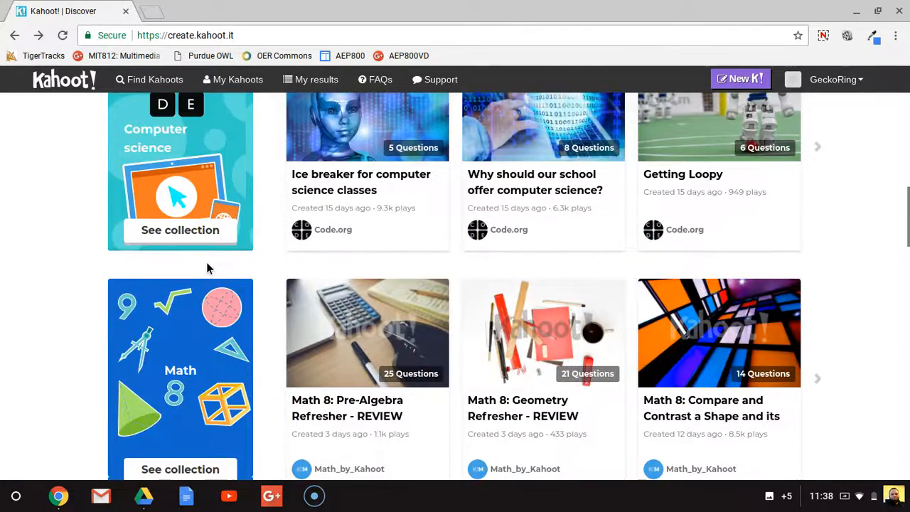
scroll(207, 267, down, 4)
scroll(208, 267, up, 15)
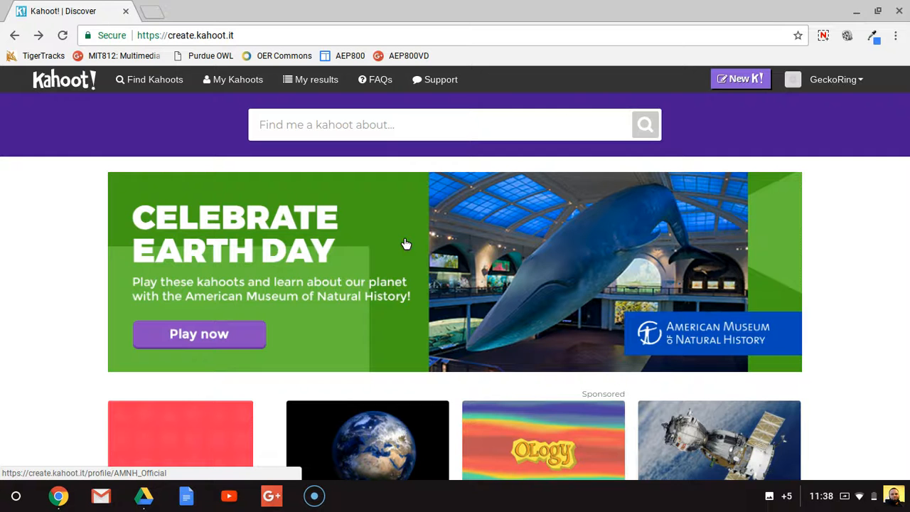
click(368, 126)
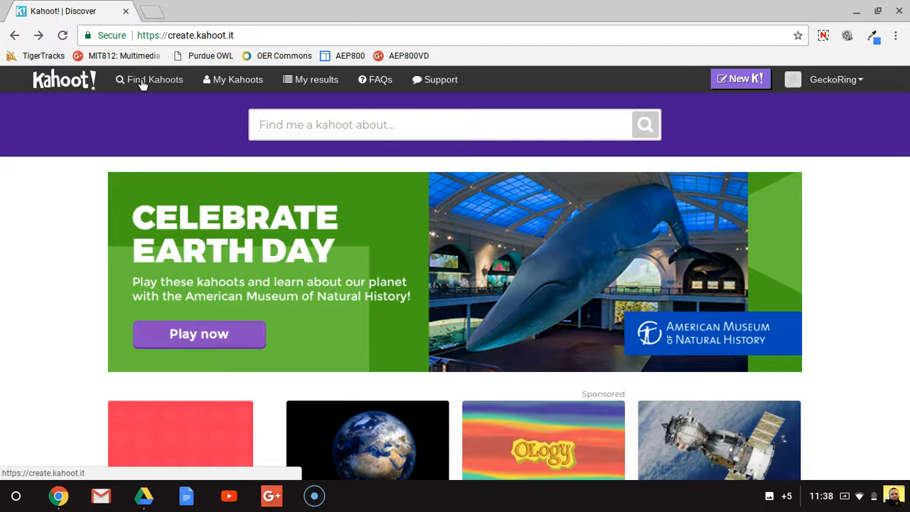
Step: Look through the kahoots created by this account and the results of past games
click(233, 83)
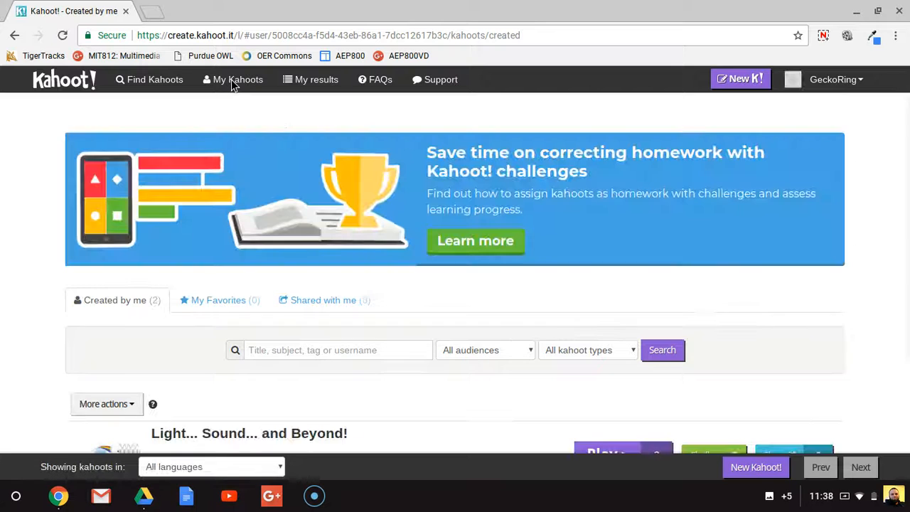
scroll(350, 232, down, 3)
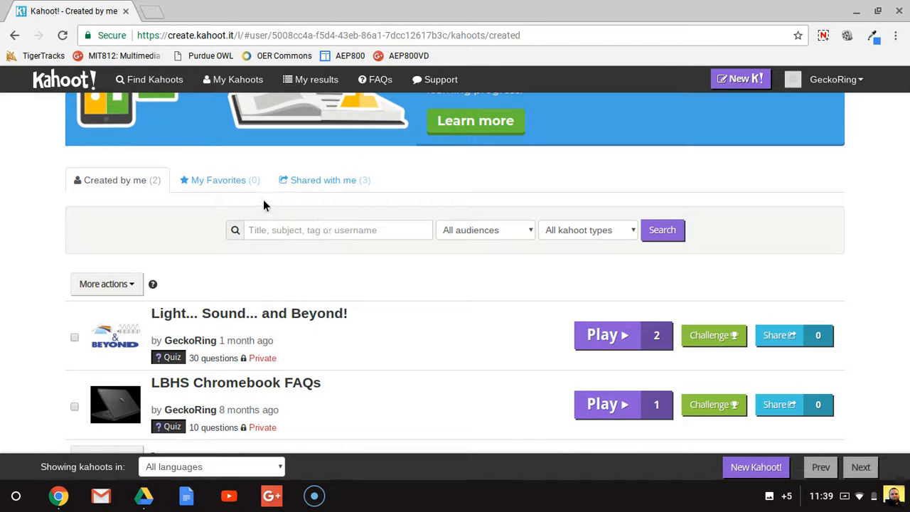
scroll(315, 296, down, 1)
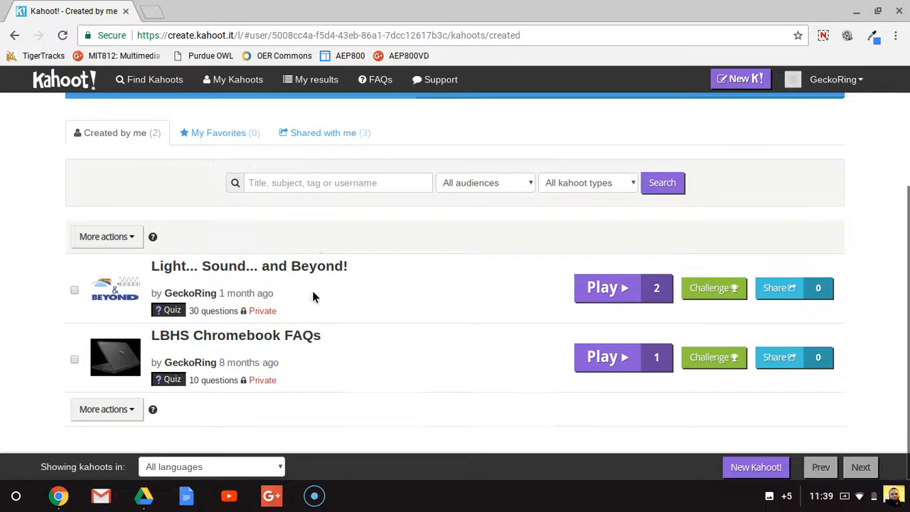
scroll(315, 296, up, 4)
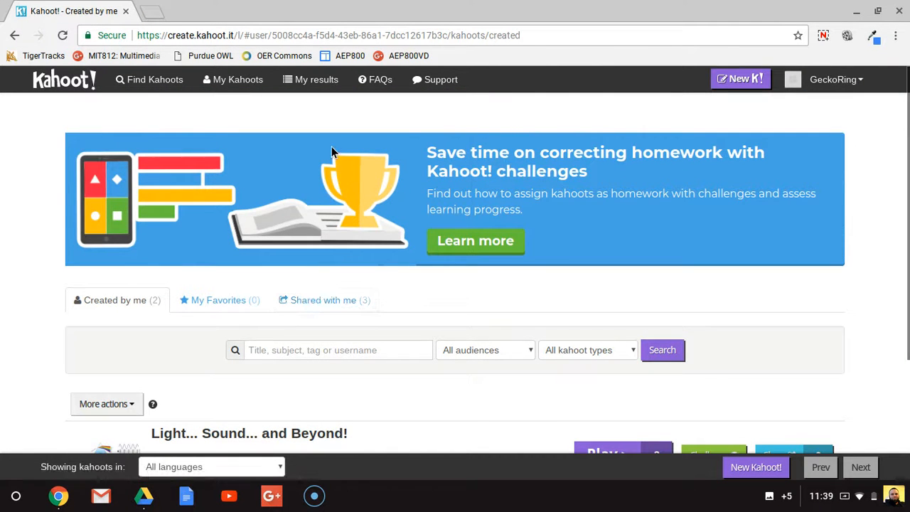
click(306, 82)
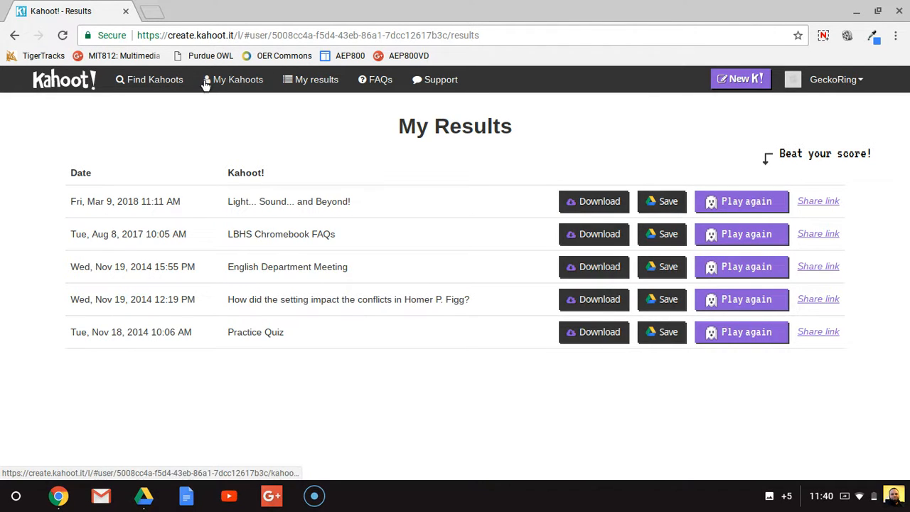
Step: Start creating a new kahoot of the Quiz type
click(737, 82)
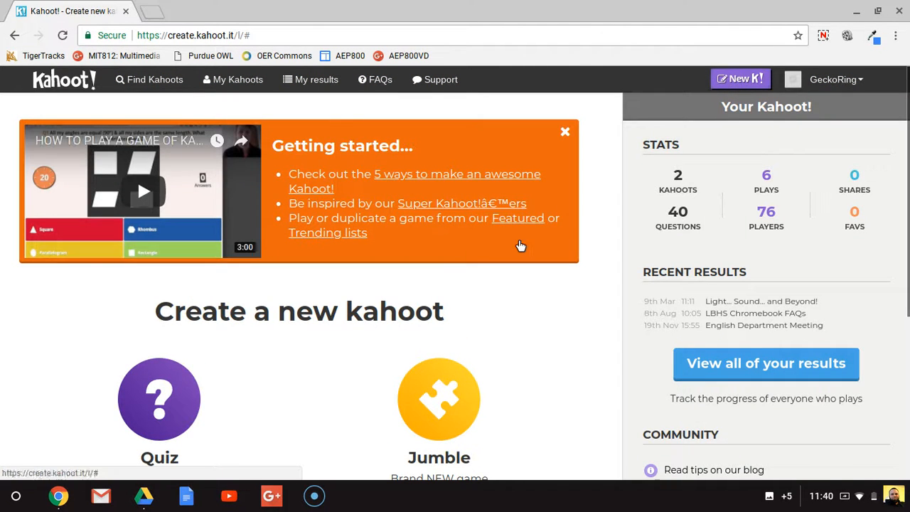
scroll(519, 246, down, 3)
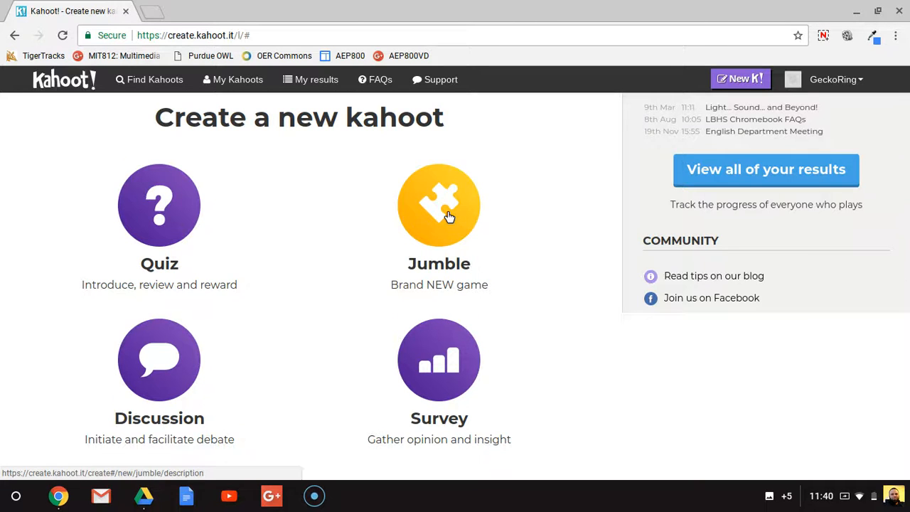
scroll(449, 217, down, 1)
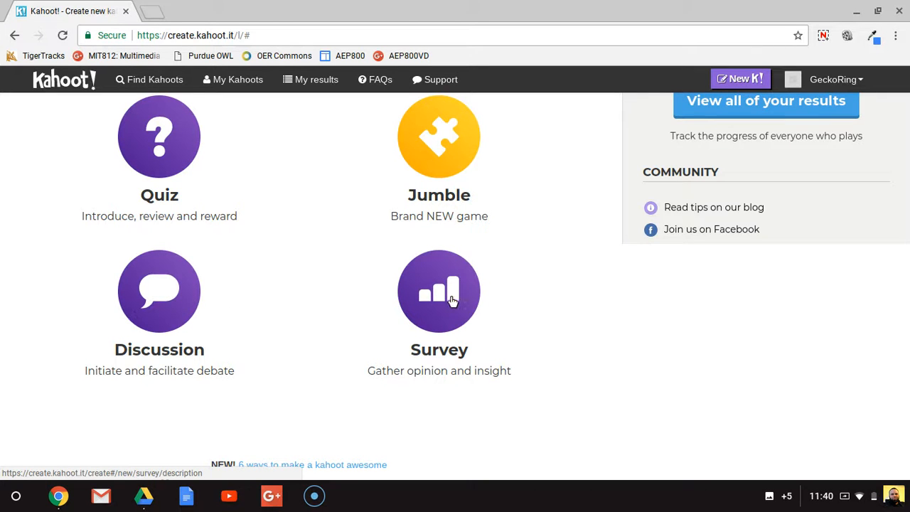
scroll(448, 304, up, 3)
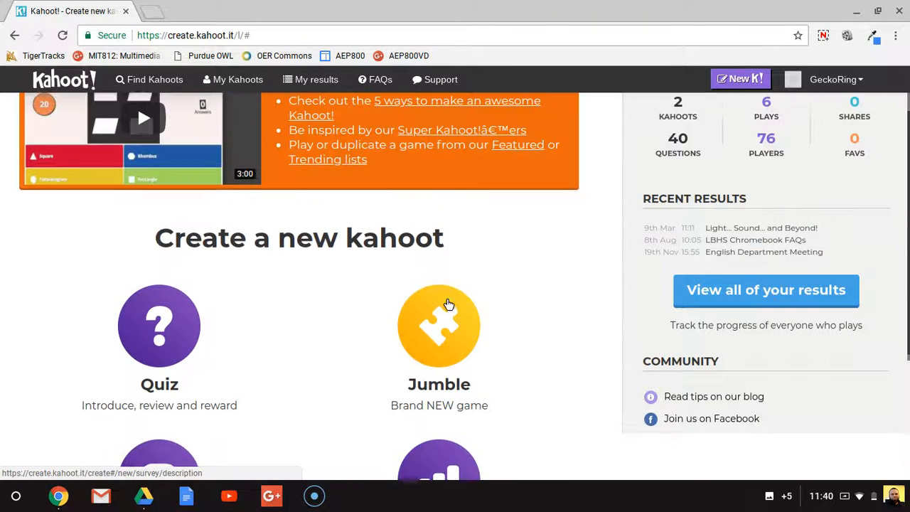
click(173, 343)
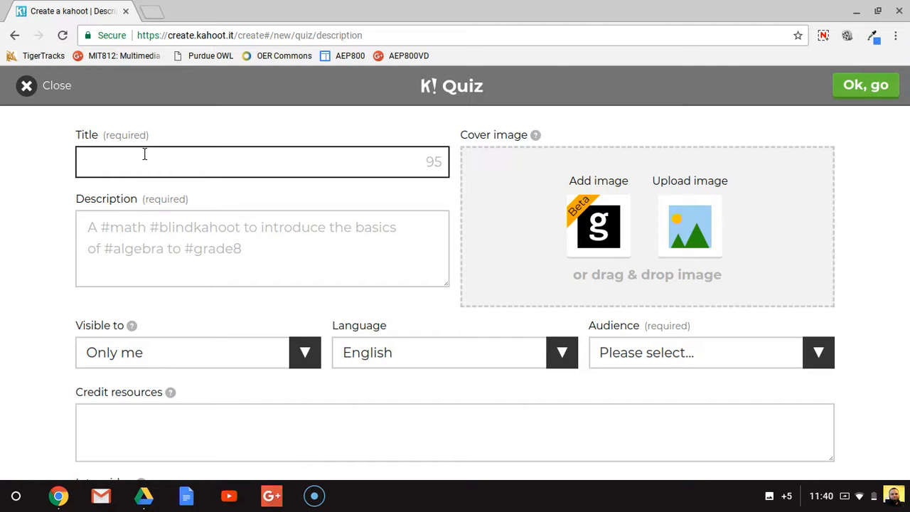
Step: Title the quiz "Test Kahoot!" and enter the description "#Kahoots are awesome"
text(Test Kahoot!)
click(168, 252)
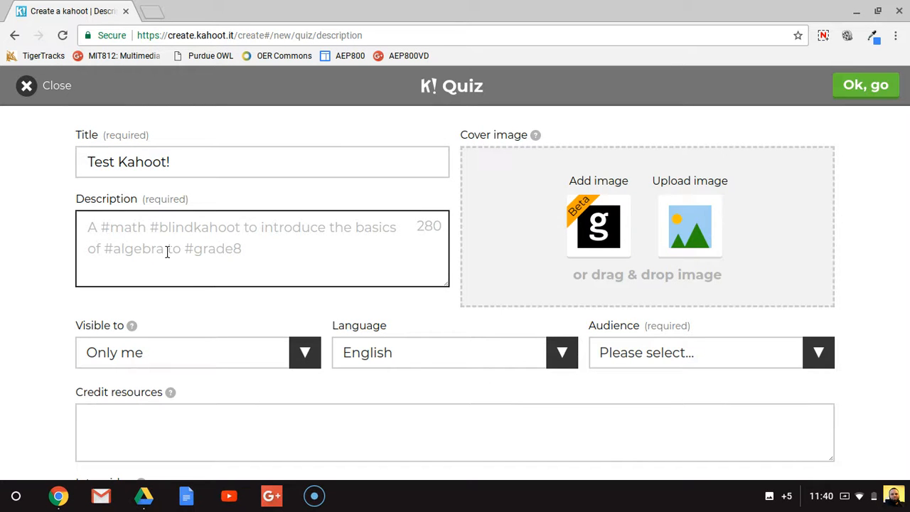
text(#Kah)
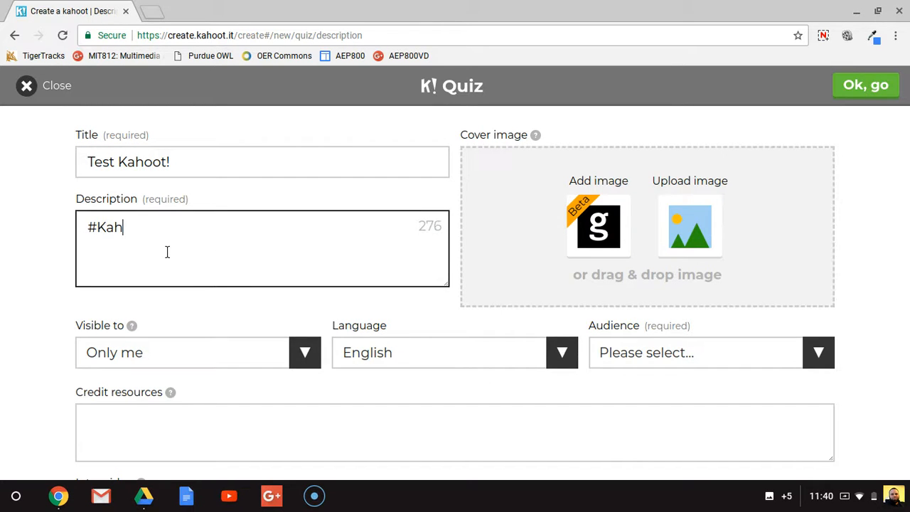
text(oot's ar)
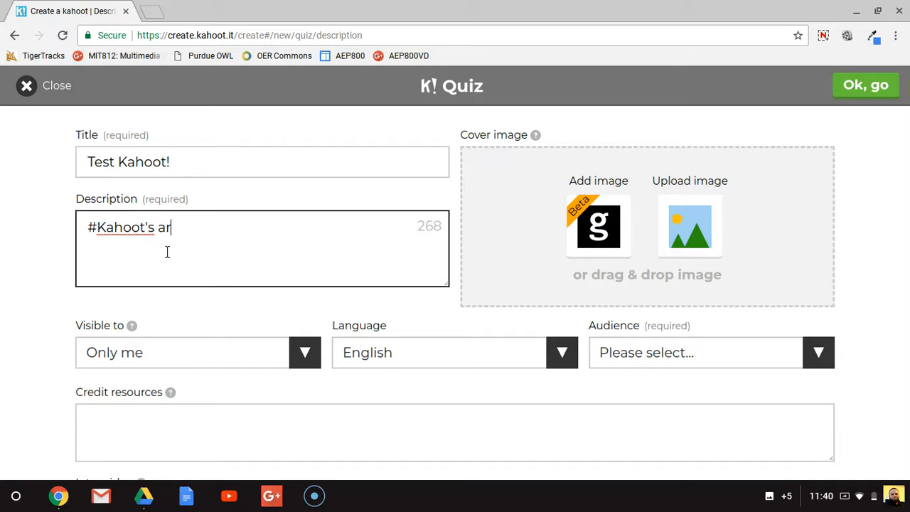
text(e awesome)
key(Left)
key(Left)
key(Left)
key(Left)
key(Left)
key(Left)
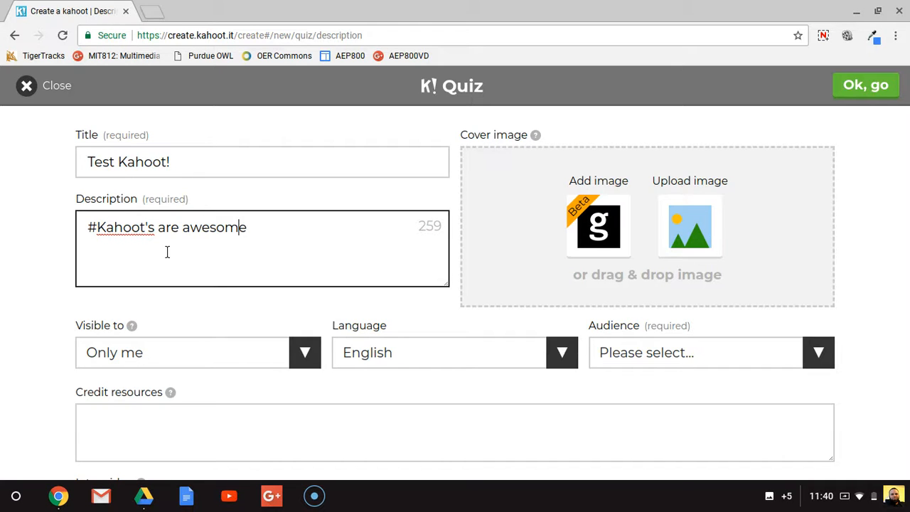
key(Left)
key(Left)
key(Left)
key(Left)
key(Left)
key(Left)
key(Left)
key(BackSpace)
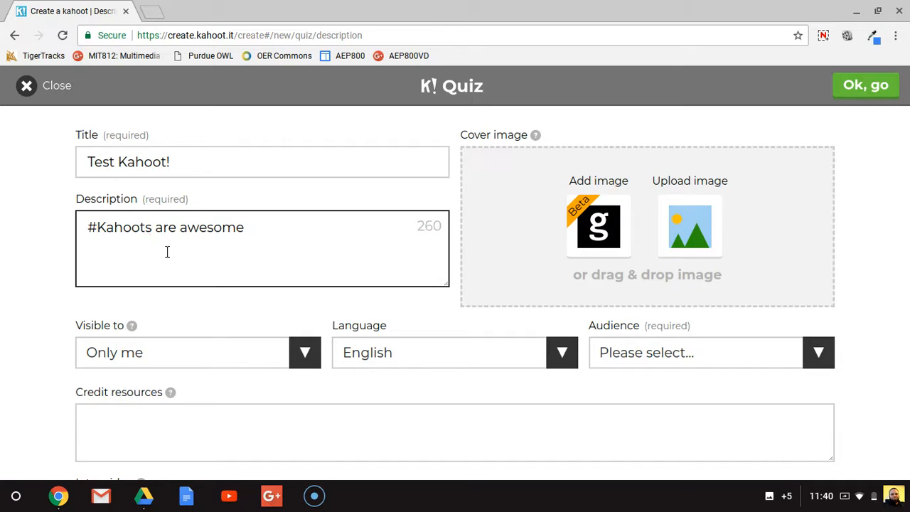
Step: Check the quiz's visibility options, keeping Only me, and set the audience to School
click(219, 359)
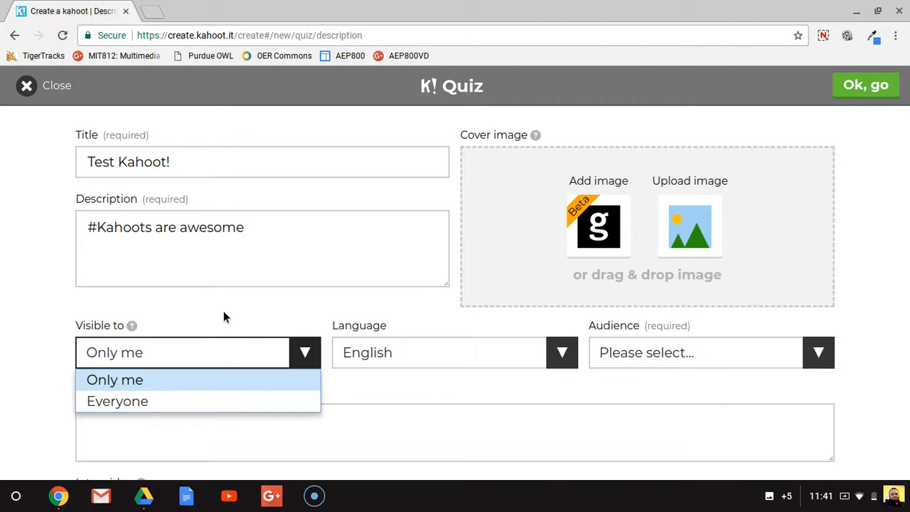
click(424, 324)
click(660, 351)
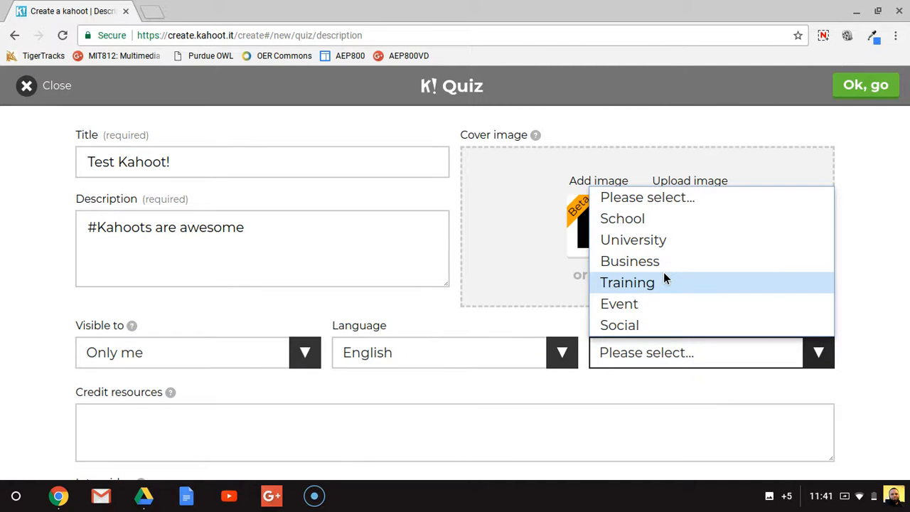
click(608, 346)
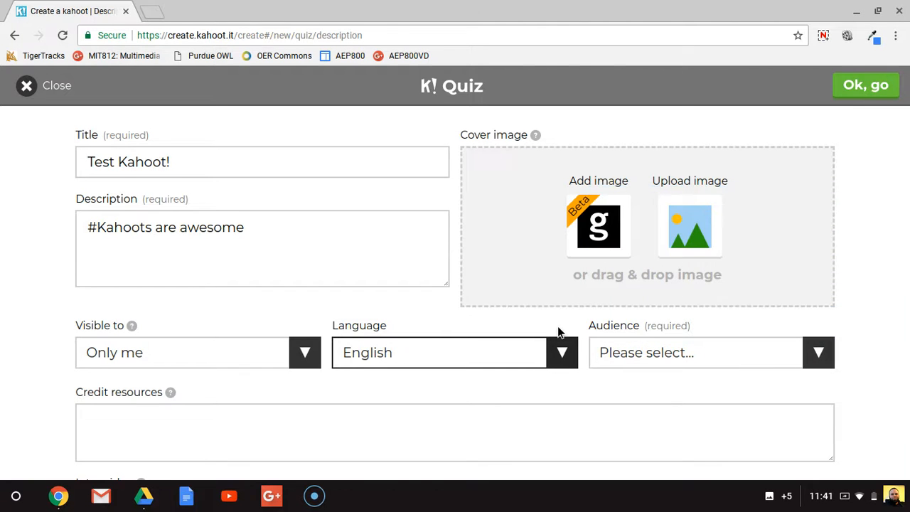
click(673, 353)
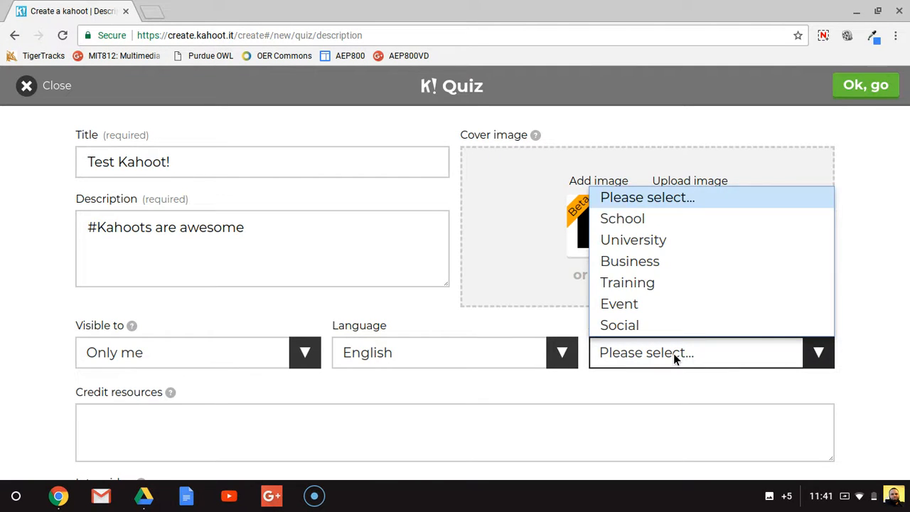
click(654, 218)
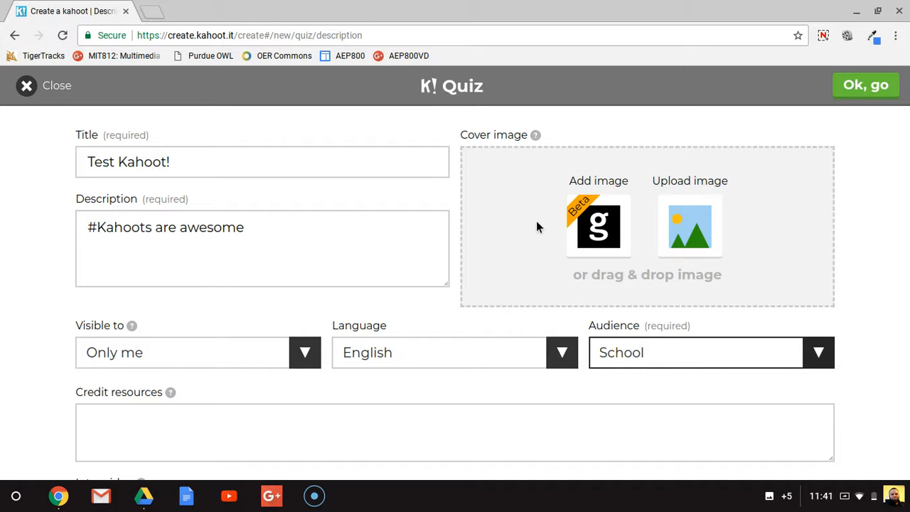
Step: Leave the credit resources and intro video empty, and accept the quiz description without adding a cover image
scroll(538, 226, down, 2)
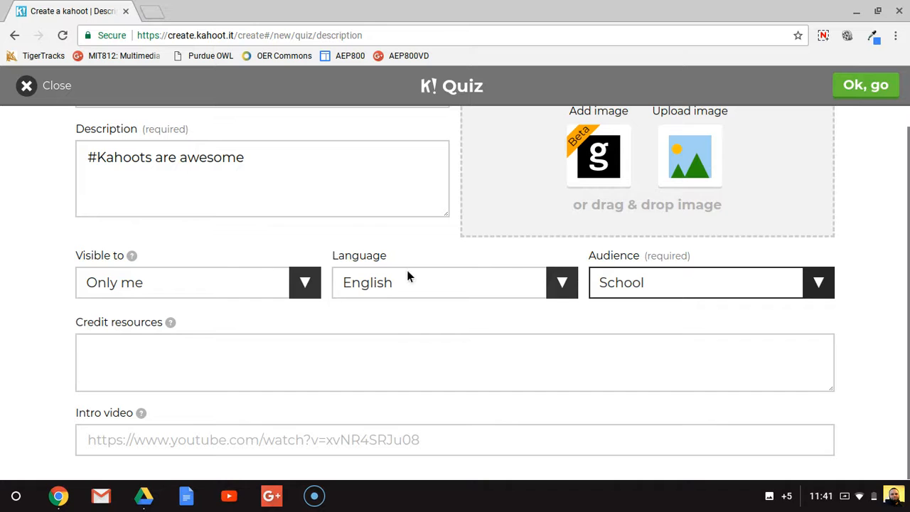
click(206, 368)
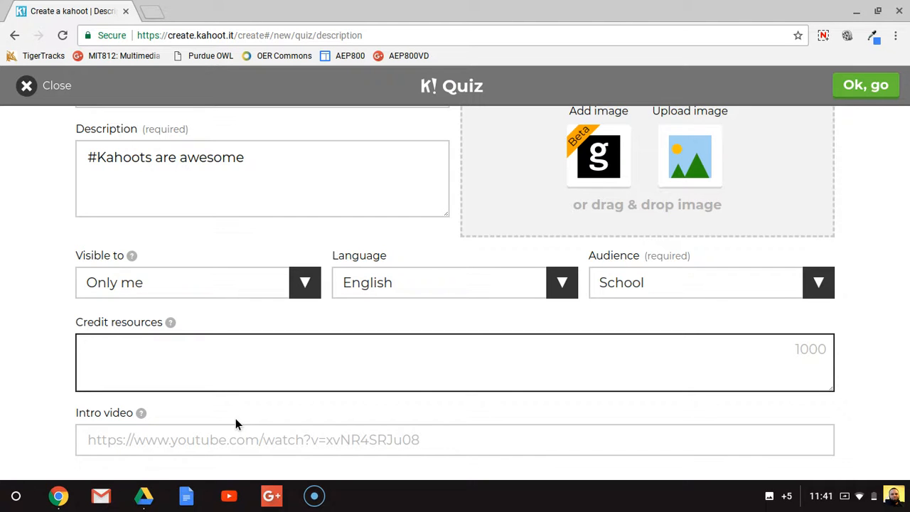
scroll(235, 424, up, 1)
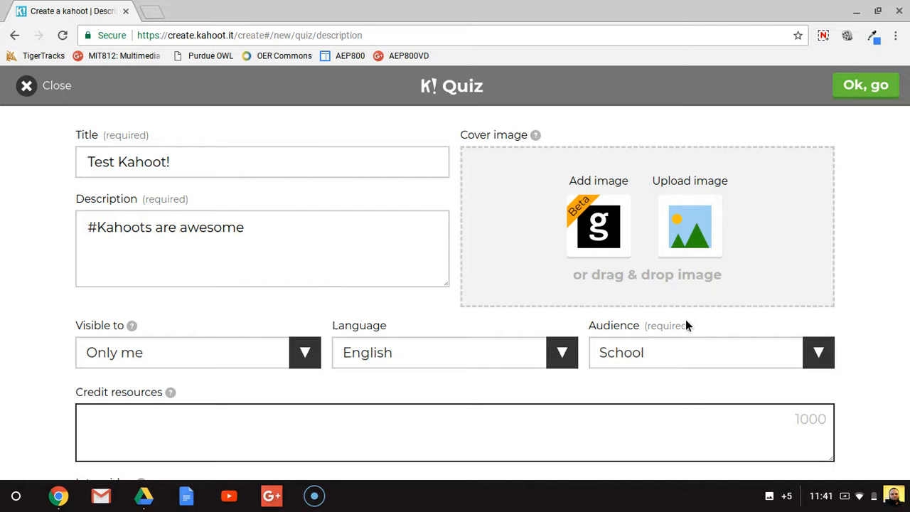
click(869, 86)
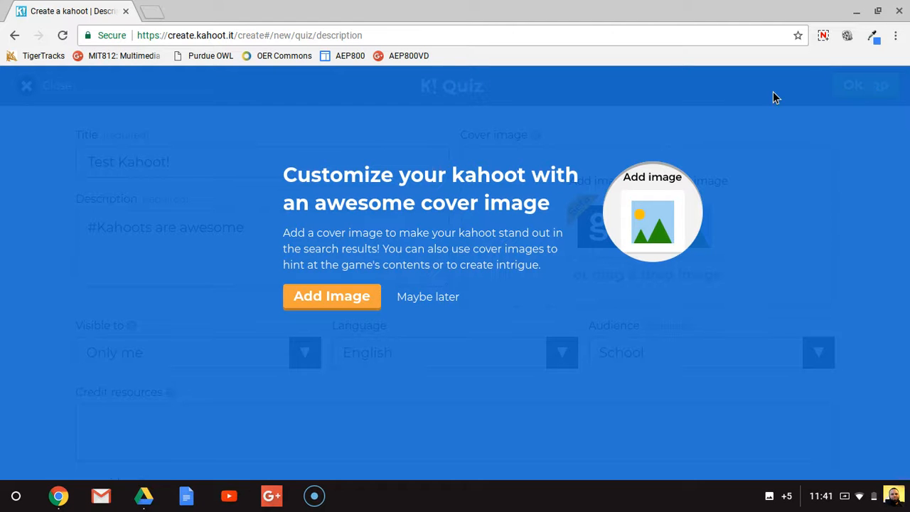
click(412, 299)
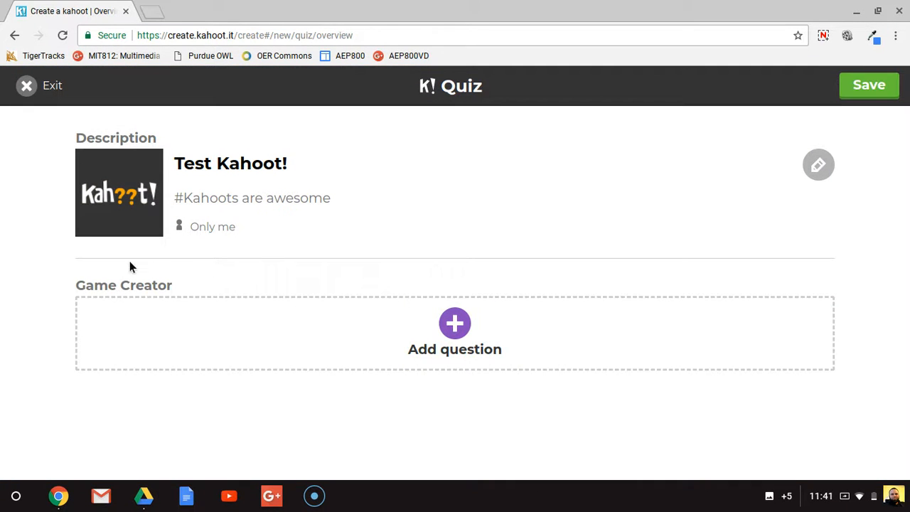
Step: Add the first question to the quiz and examine its time limit choices and answer fields, keeping 20 sec
click(452, 331)
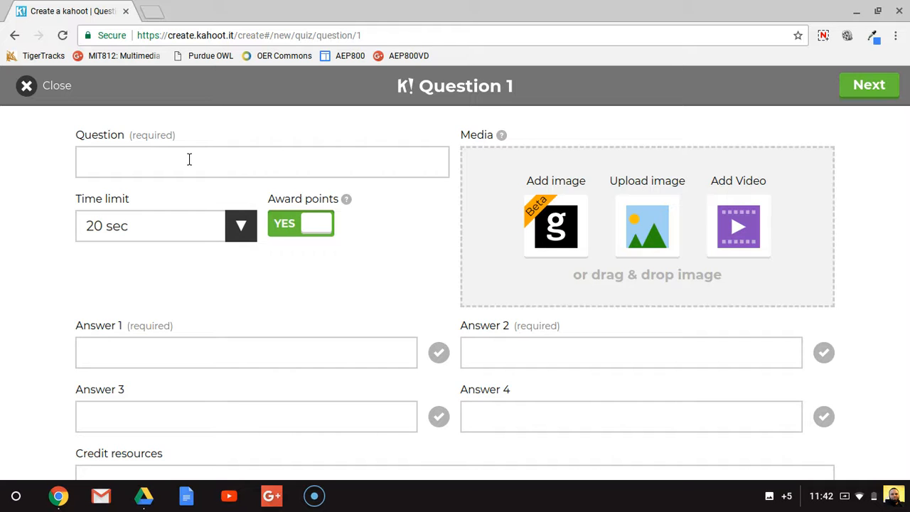
click(241, 227)
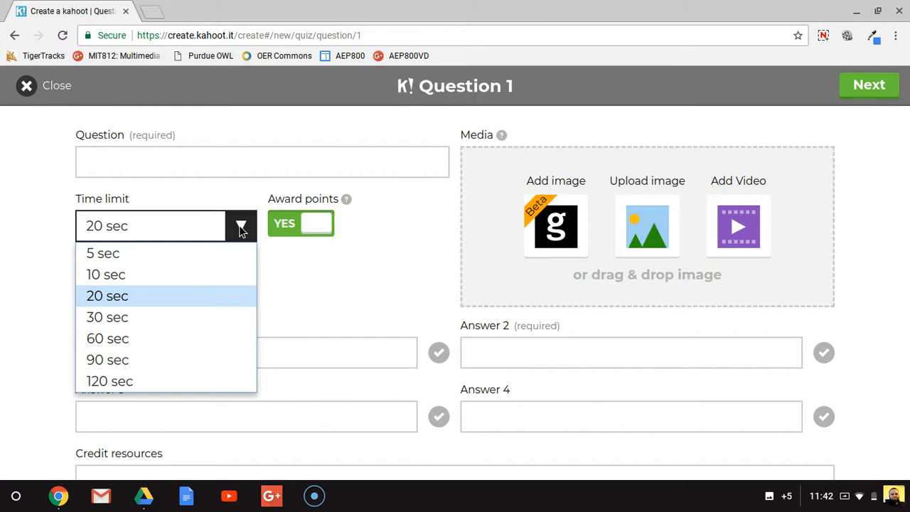
click(330, 253)
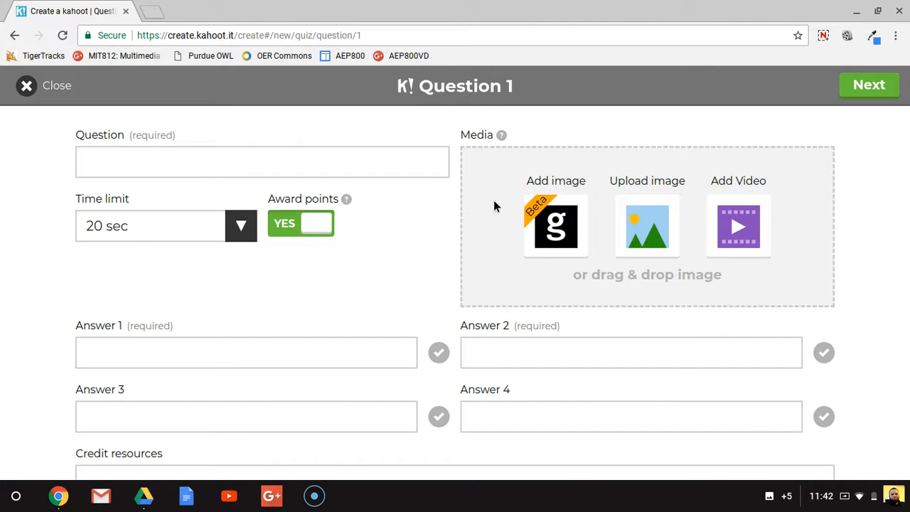
scroll(373, 239, down, 1)
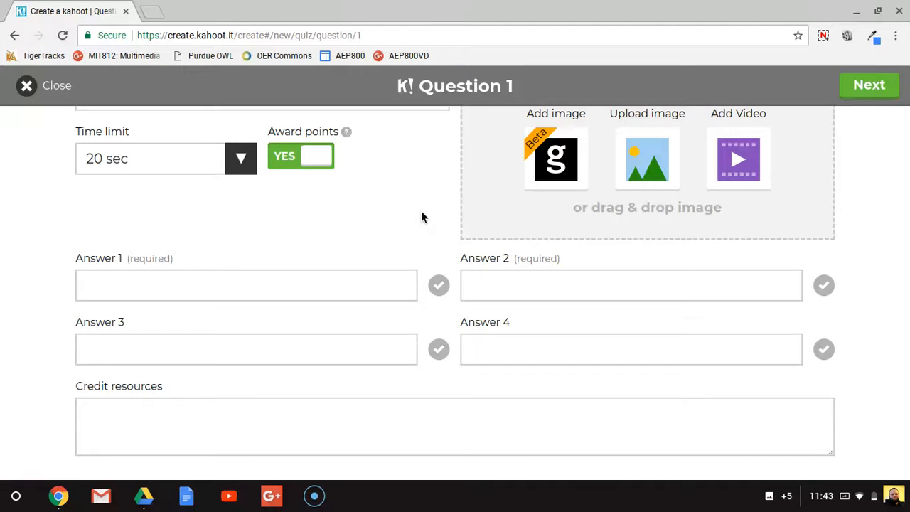
Step: Close and discard the blank first question, and exit the quiz creator, discarding the "Test Kahoot!" quiz
scroll(421, 217, up, 1)
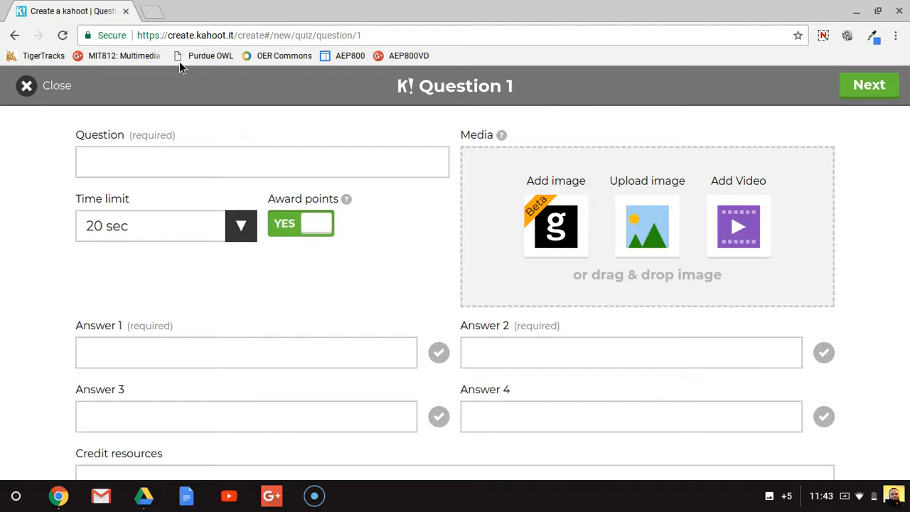
click(28, 86)
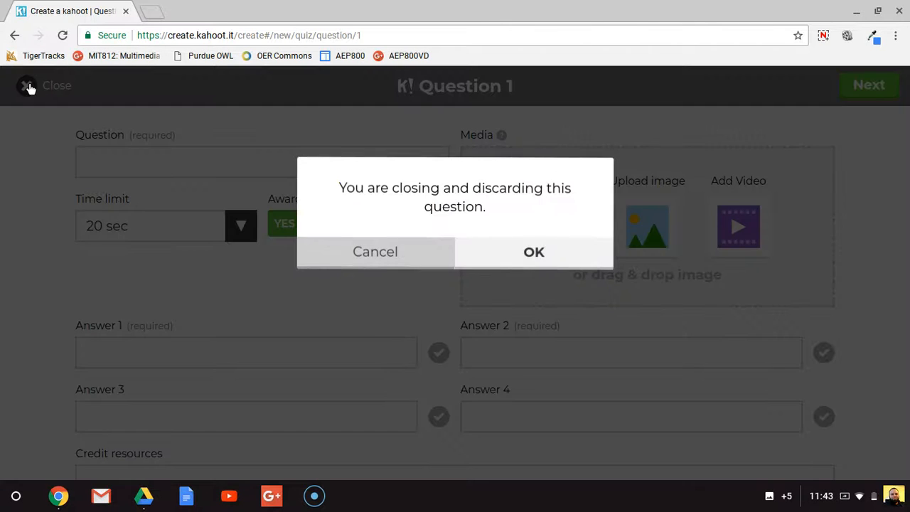
click(493, 261)
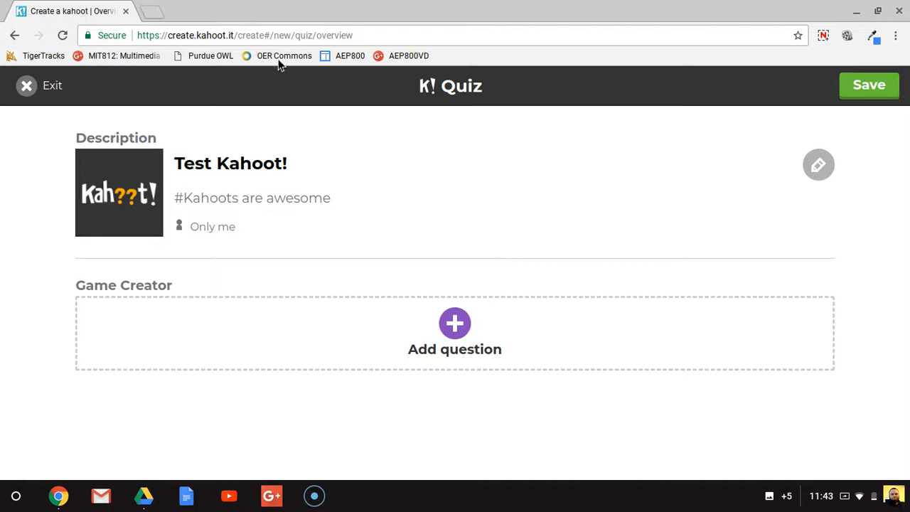
click(29, 87)
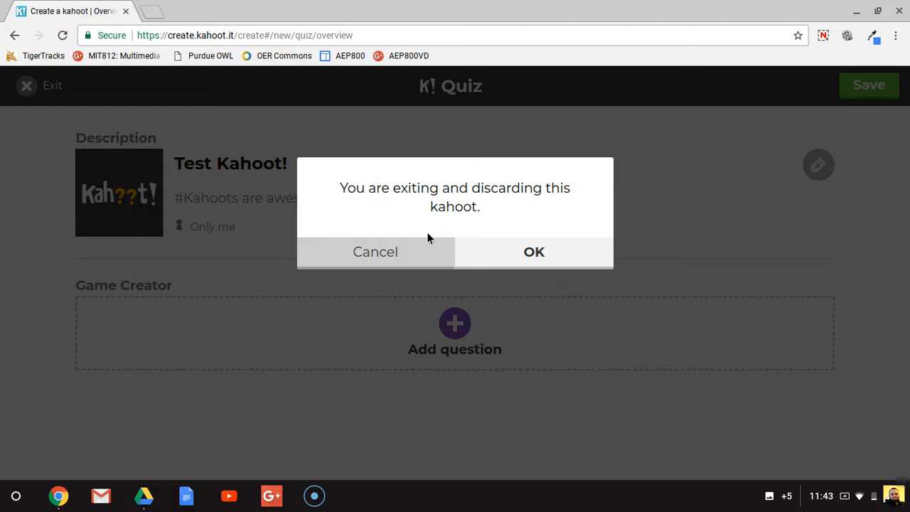
click(507, 253)
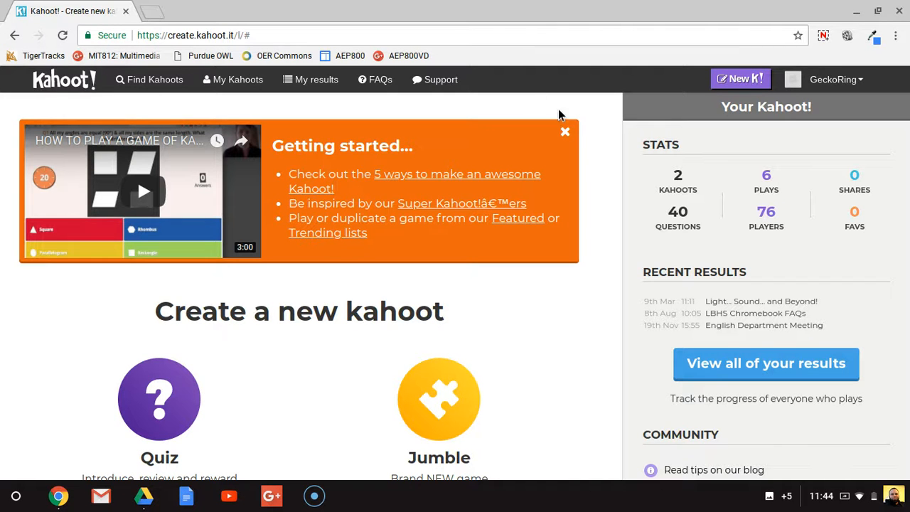
Step: Open the Kahoot! FAQs and look through the help topics under Getting started and Kahoot! for businesses
click(377, 82)
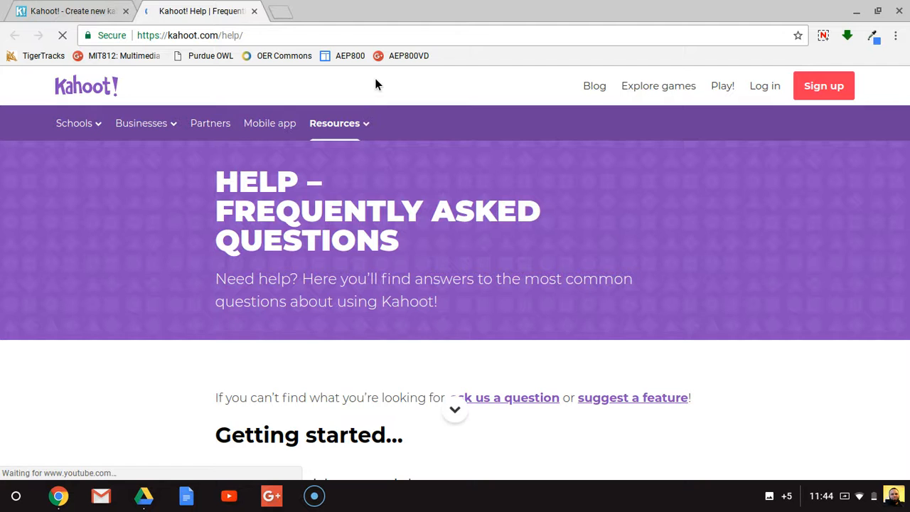
scroll(391, 101, down, 3)
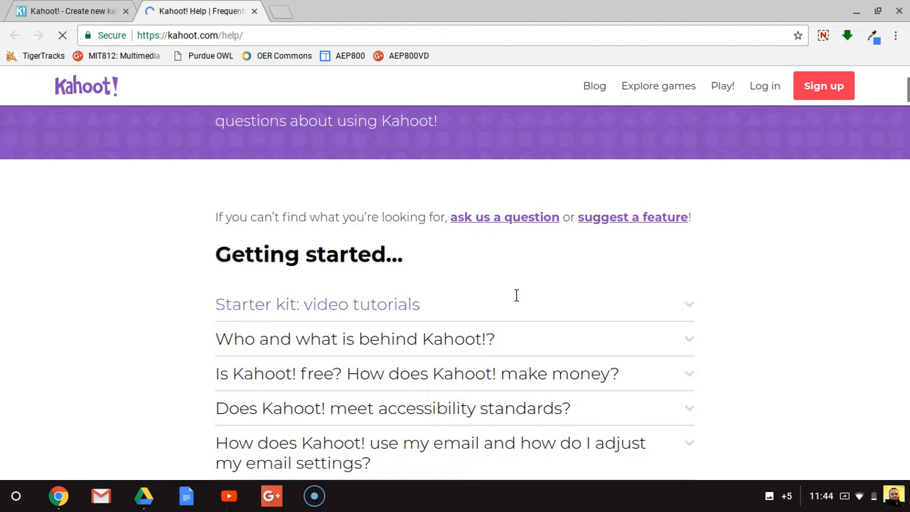
scroll(516, 295, down, 7)
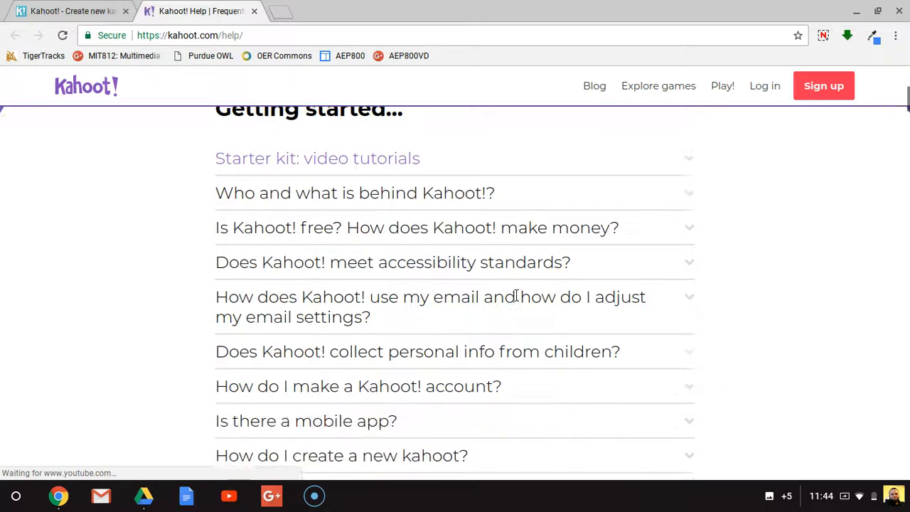
scroll(517, 295, down, 9)
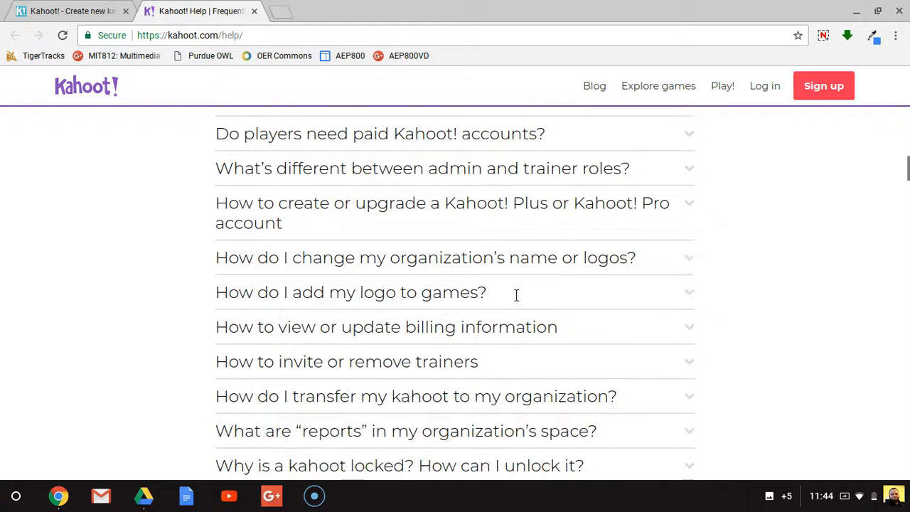
scroll(517, 295, up, 4)
scroll(516, 295, up, 2)
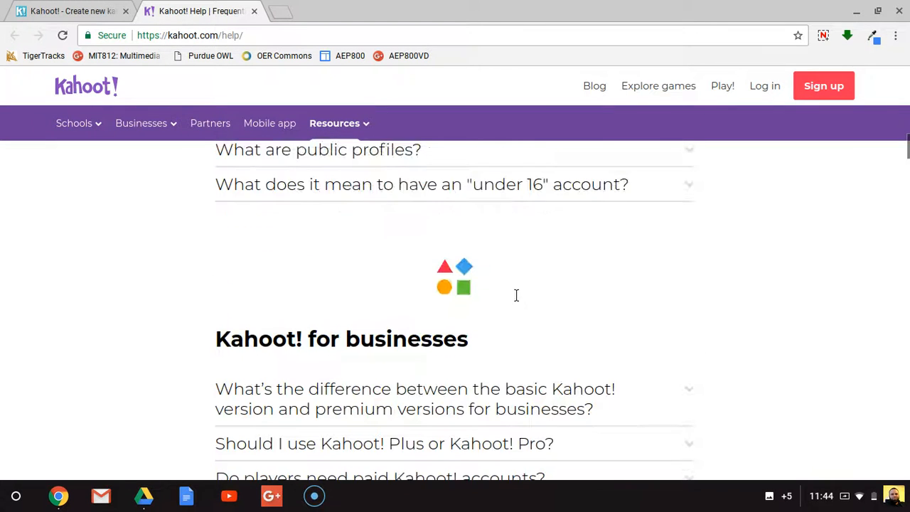